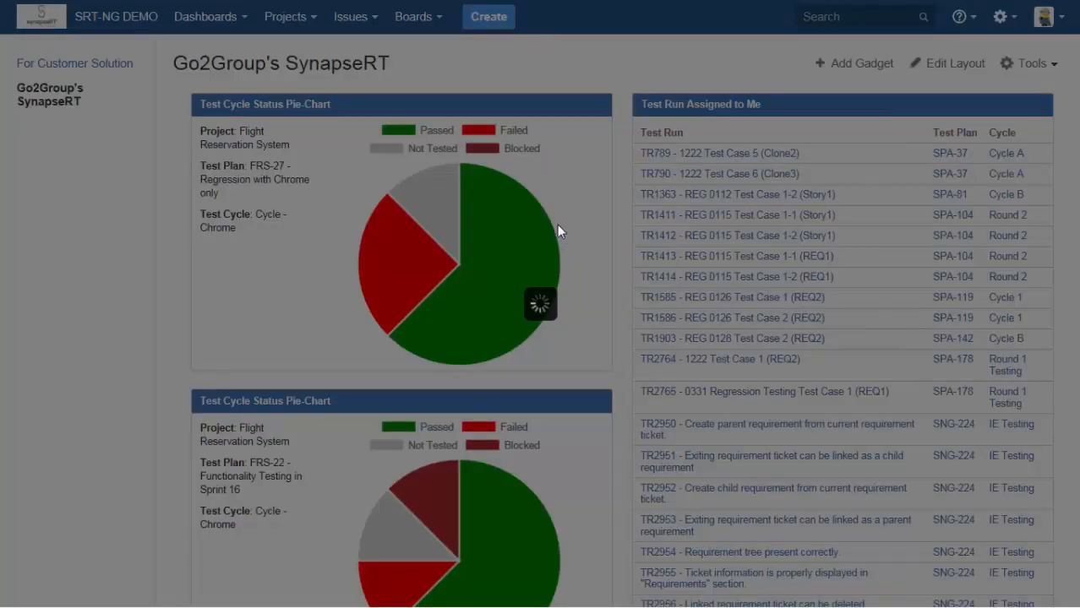
Create the requirement "Validate Credit Card" in SRT ProA with affects version Version1, component Configuration and description "Requirement Description".
type("Va")
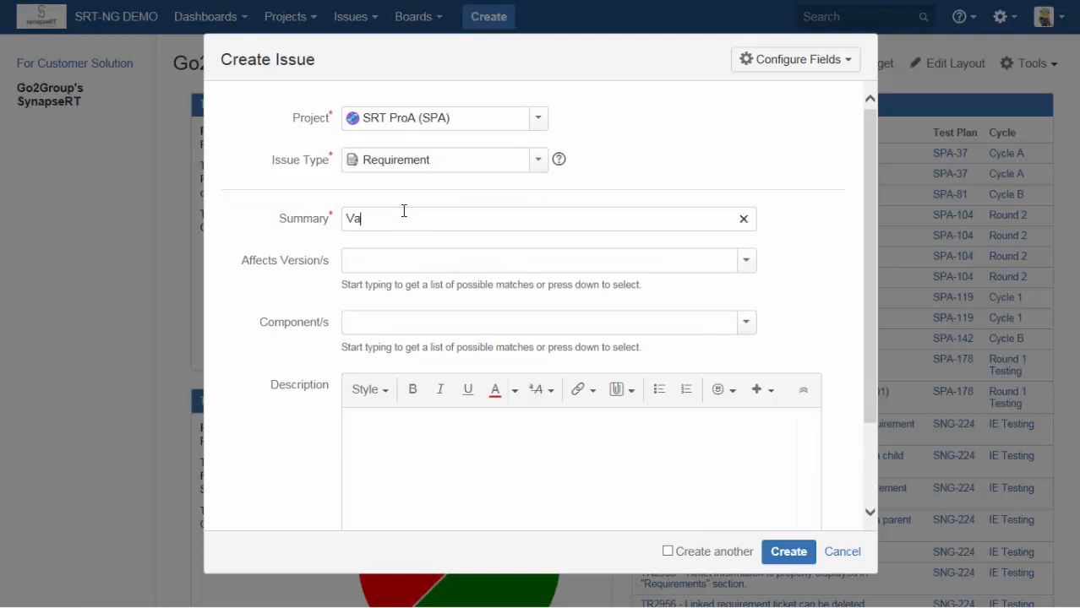
type("lidate Credit Card")
left_click(746, 261)
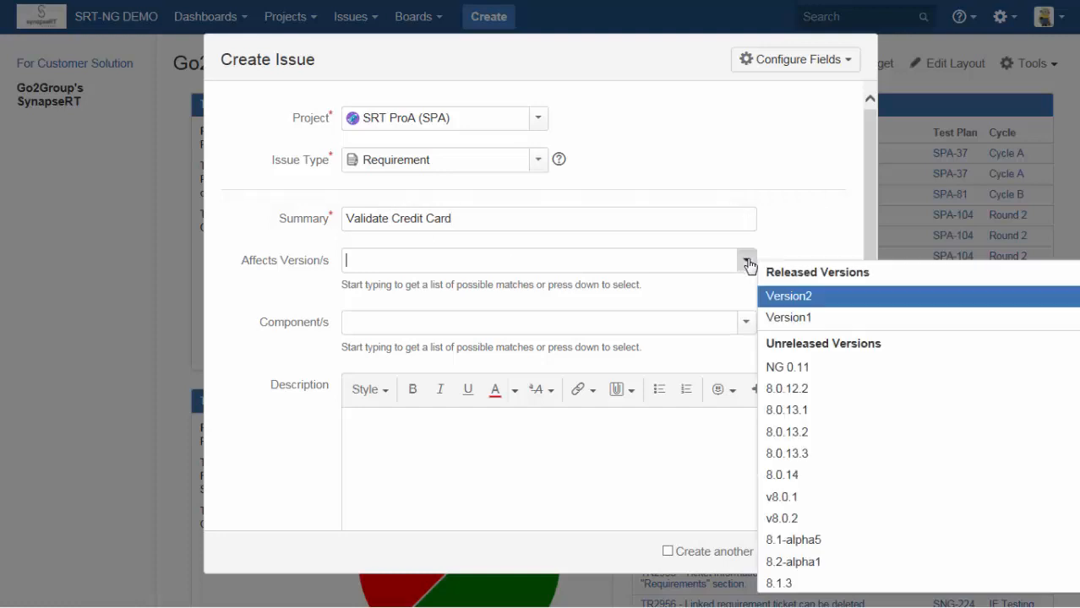
left_click(796, 322)
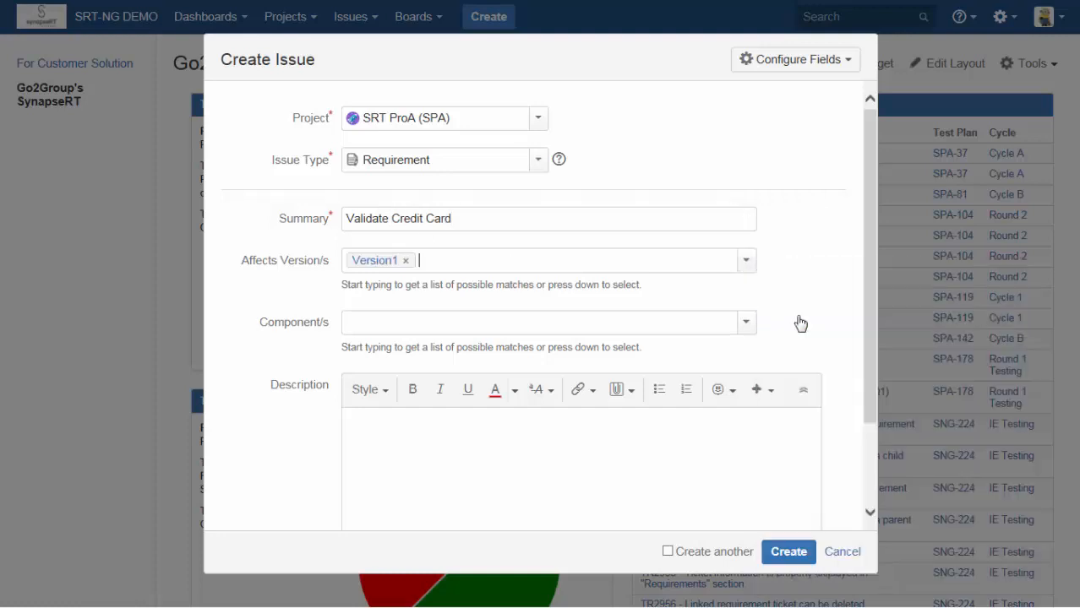
left_click(747, 326)
left_click(491, 377)
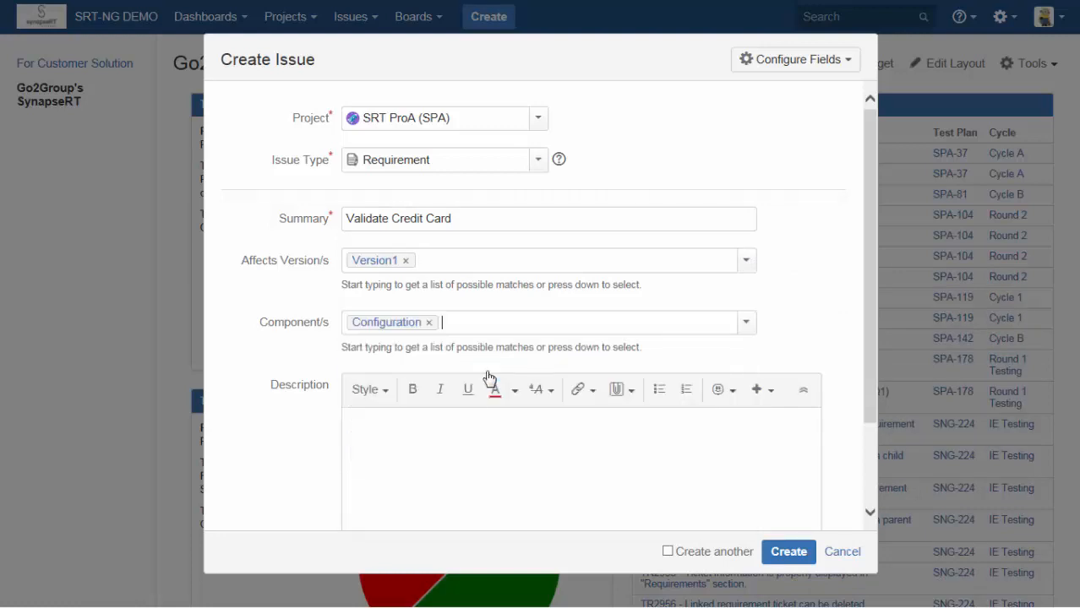
left_click(497, 442)
type("Requirement Description")
left_click(788, 551)
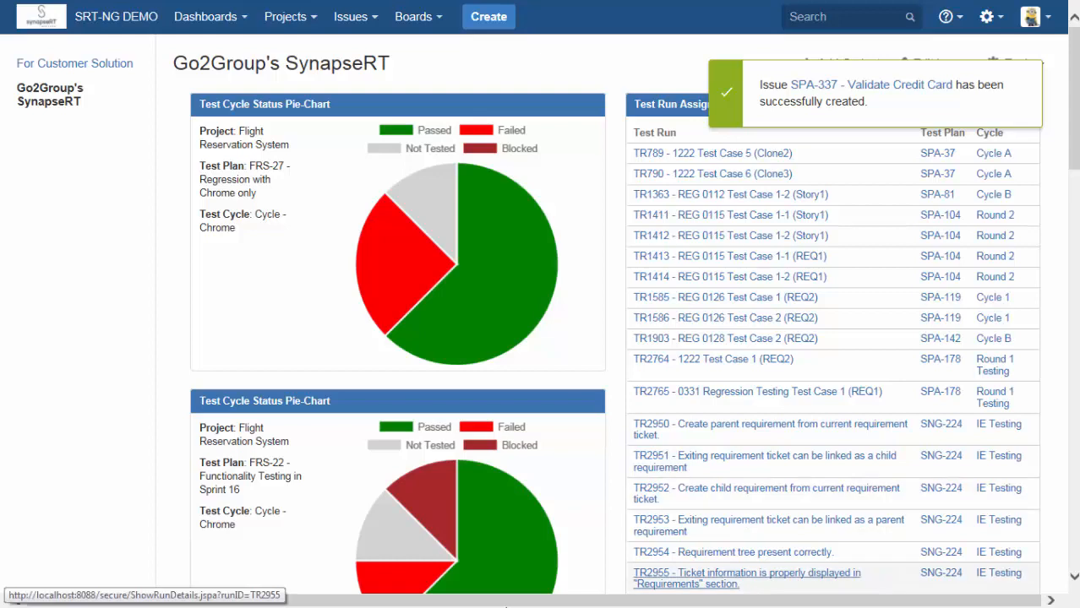
Open the Validate Credit Card requirement and create its child requirement "Child RQ #1" with affects version Version1 and description "Description".
left_click(359, 16)
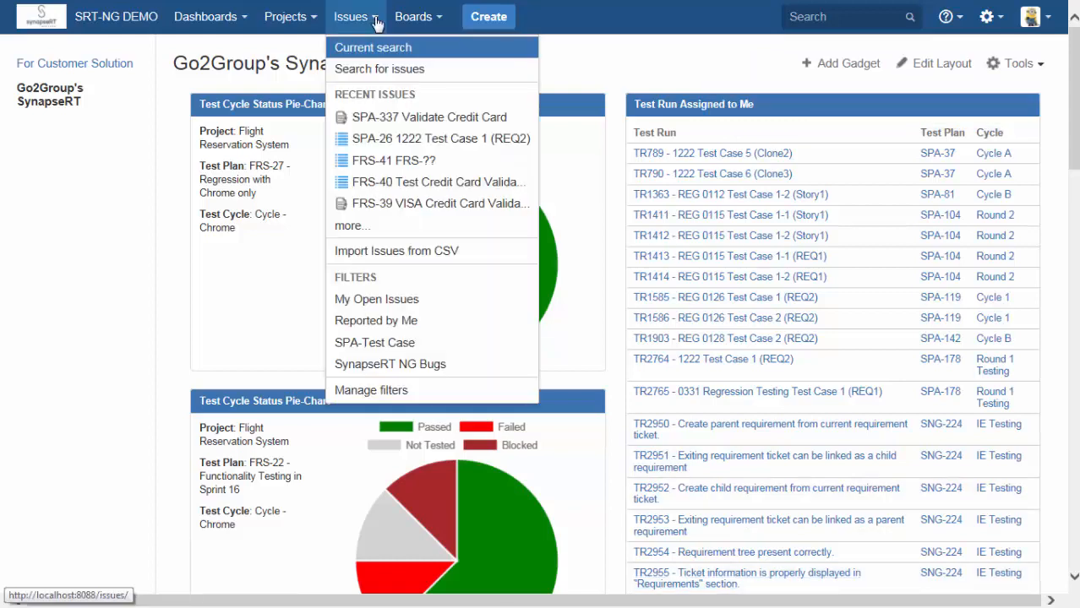
left_click(391, 121)
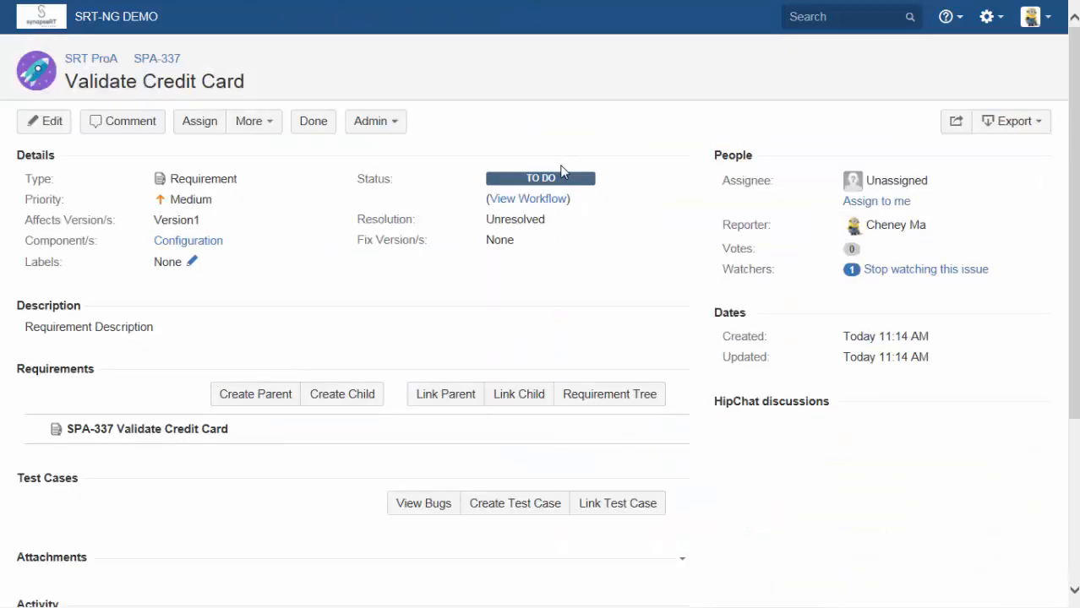
scroll(448, 253, "down", 2)
left_click(342, 247)
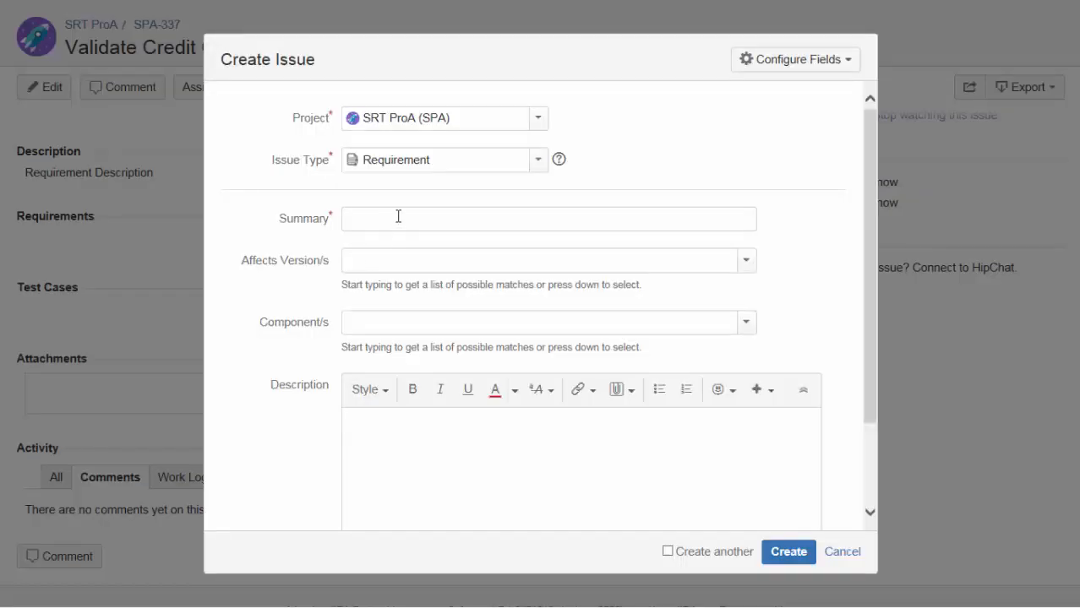
type("Child RQ #1")
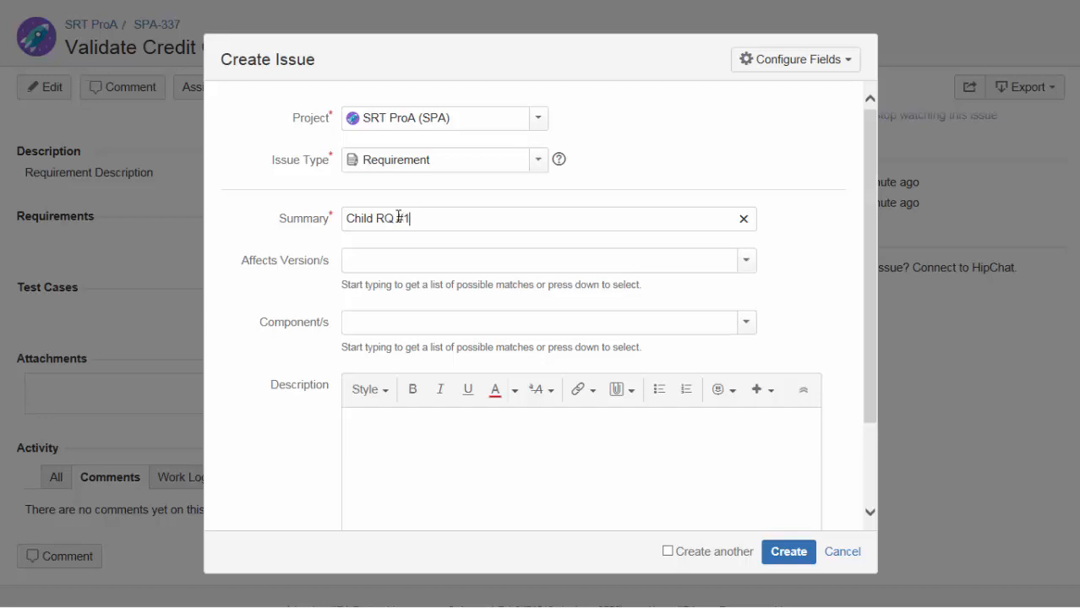
left_click(740, 264)
left_click(782, 323)
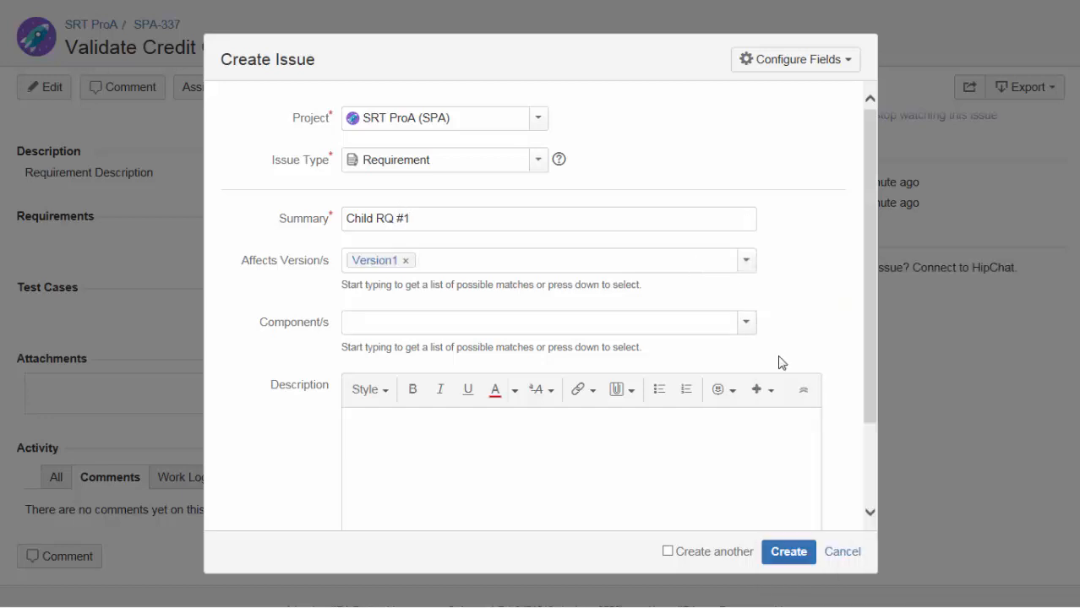
left_click(553, 448)
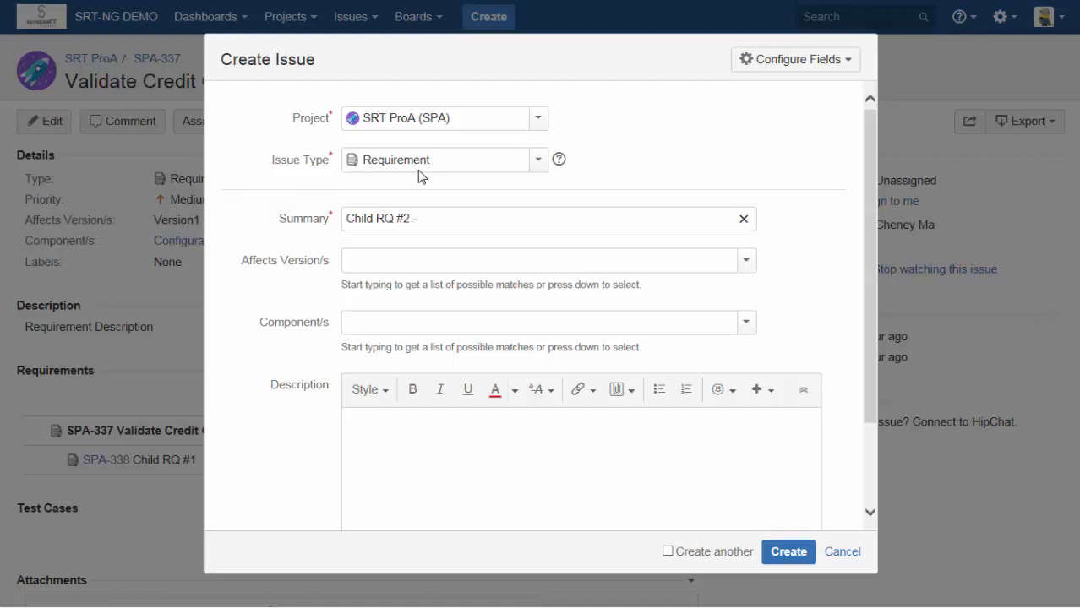
Create a separate requirement "Child RQ #2 - Validate Bank" with affects version Version1 and description "Description".
type("alidate Bank")
left_click(746, 261)
left_click(815, 321)
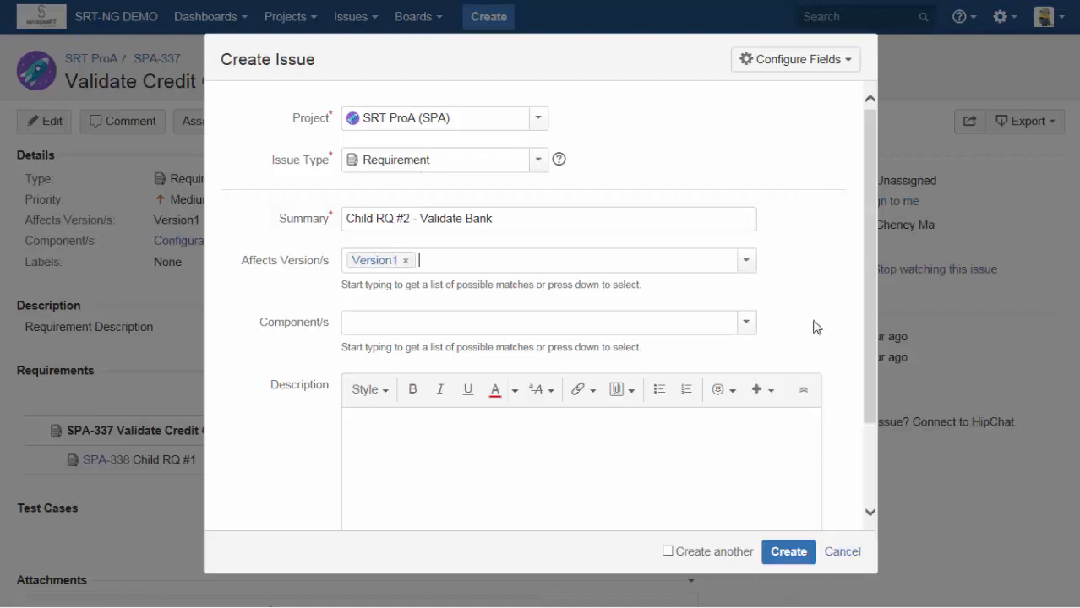
left_click(466, 418)
type("Description")
left_click(798, 554)
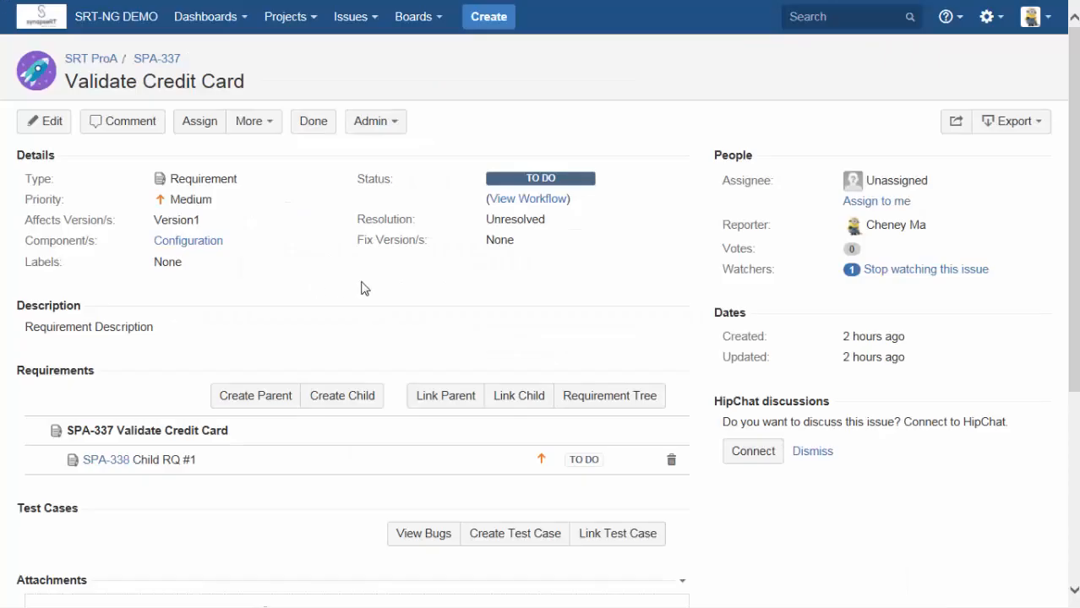
Link the existing requirement "Child RQ #2 - Validate Bank" as a child of Validate Credit Card.
left_click(374, 19)
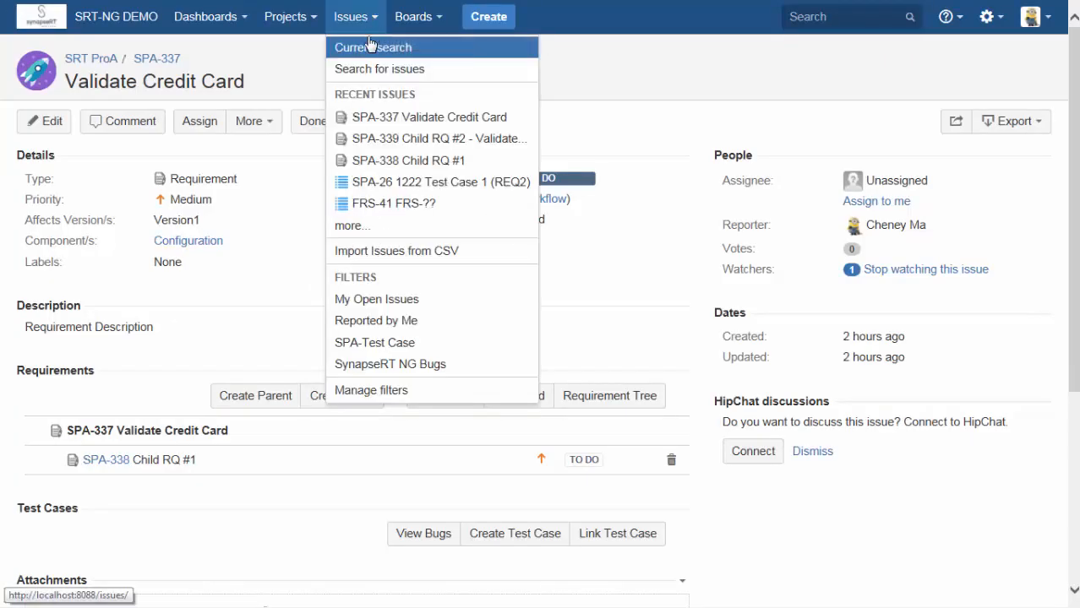
left_click(516, 392)
type("spa")
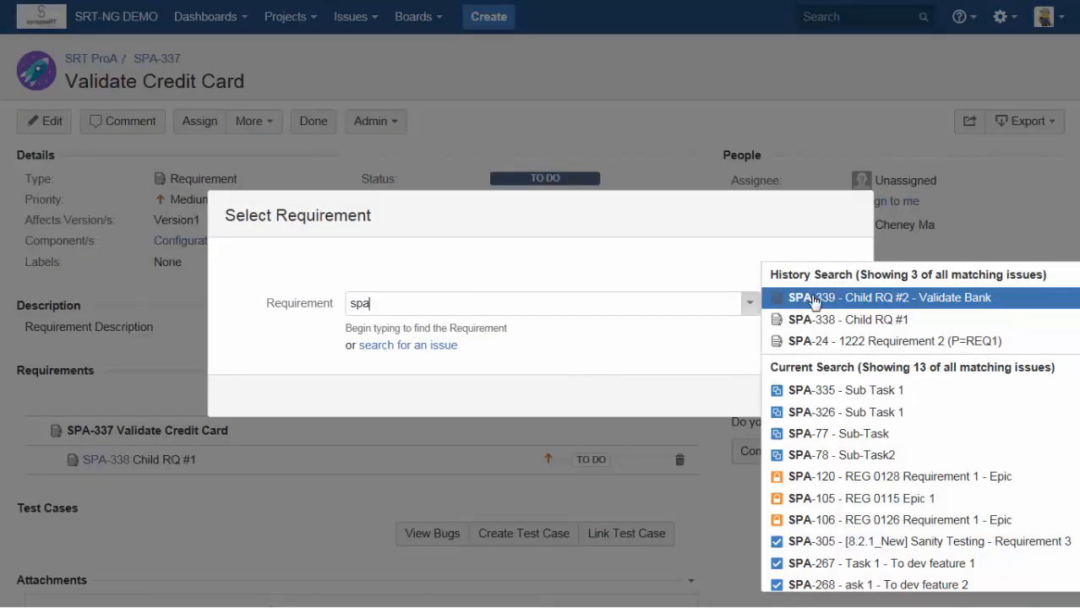
left_click(826, 298)
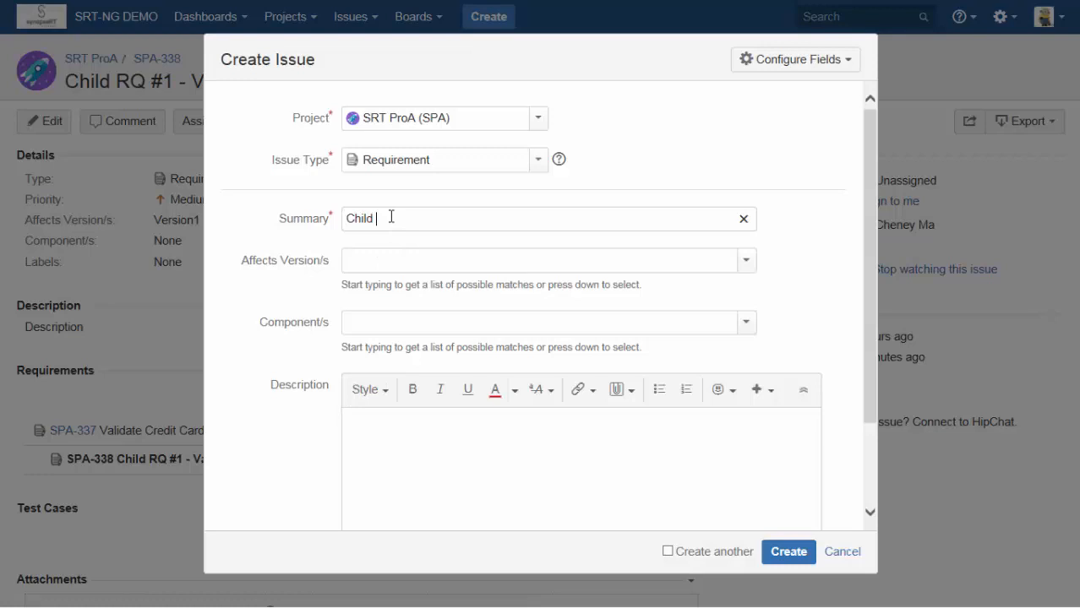
Create the child requirement "Child RQ #1-A" under Child RQ #1 with affects version Version1, component Func Test and description "Desc.".
type("RQ #1-A")
left_click(747, 261)
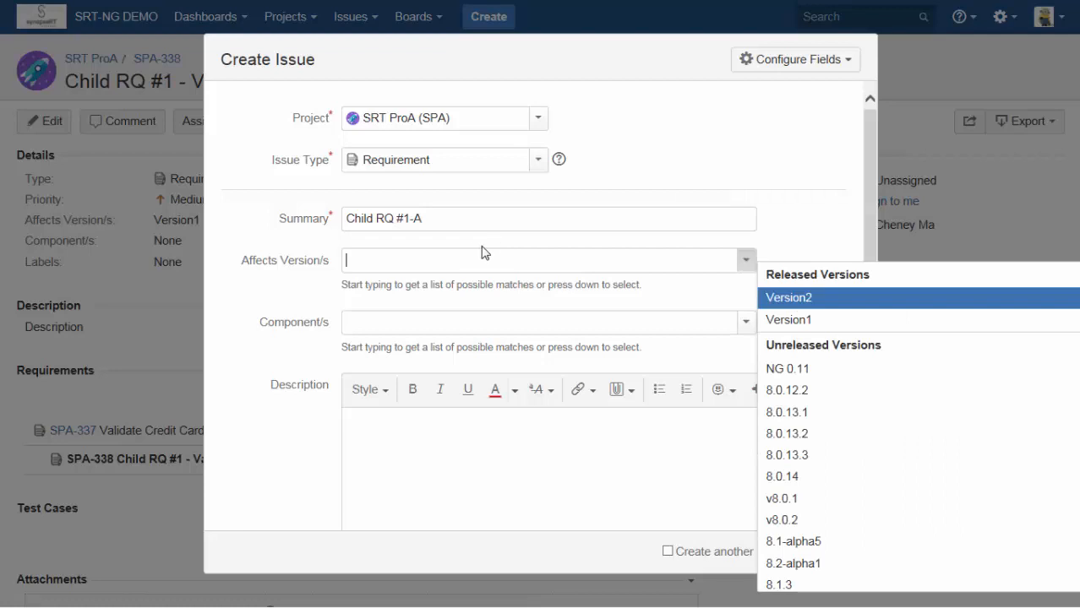
left_click(828, 321)
left_click(747, 322)
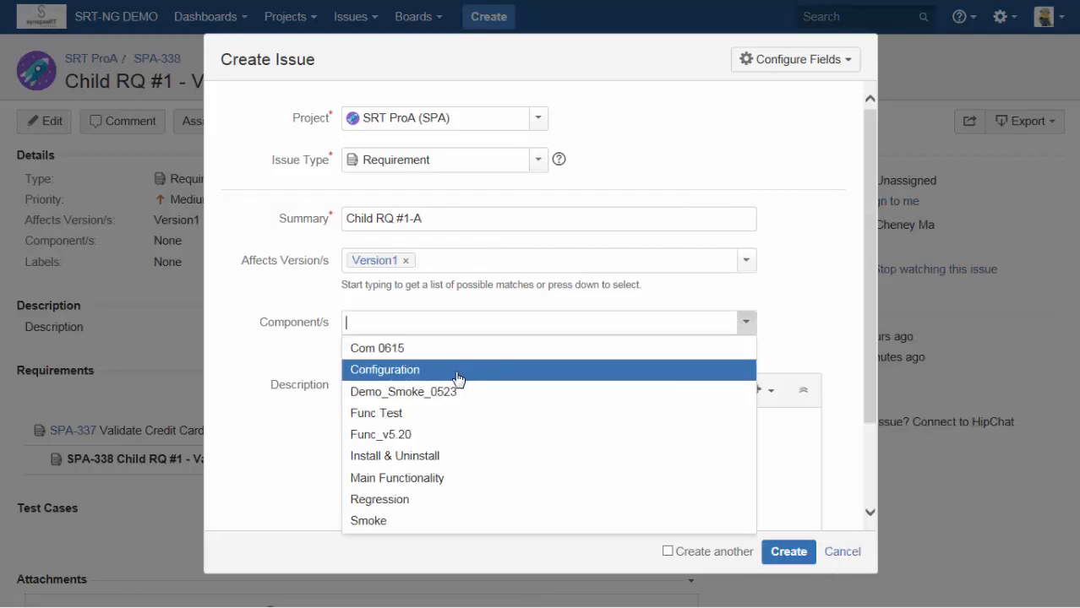
left_click(439, 415)
left_click(452, 435)
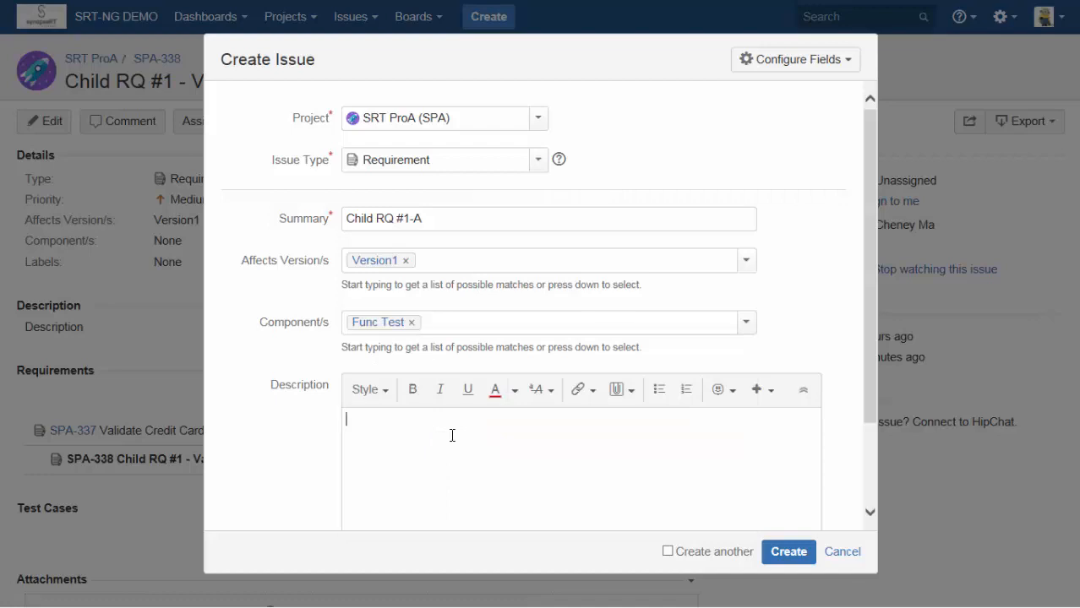
type("Desc.")
left_click(784, 551)
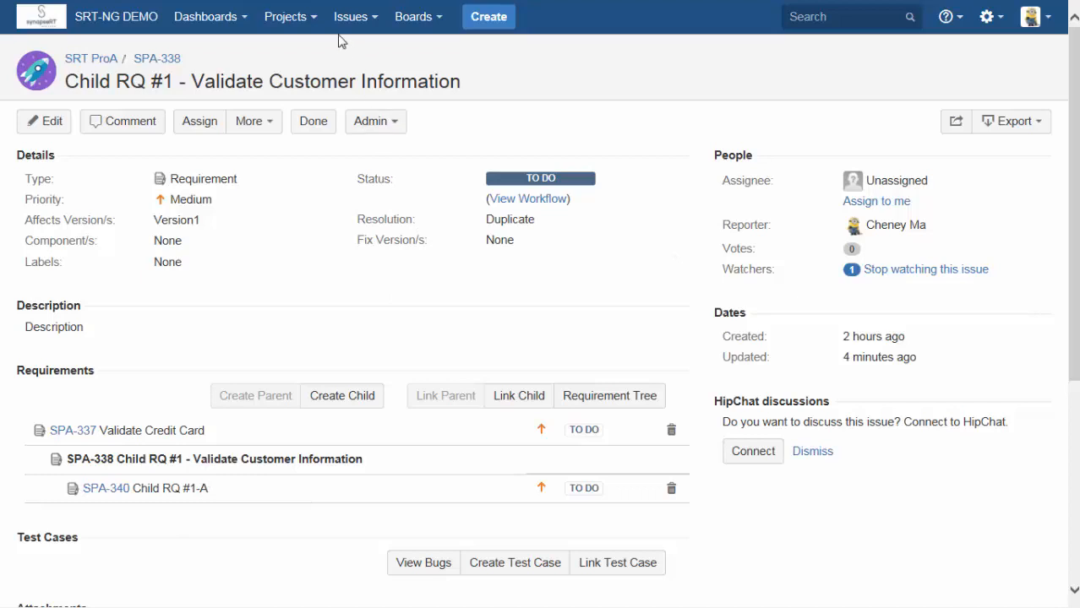
Open the SRT ProA project in a new browser tab and look through its list of managed requirements.
left_click(314, 20)
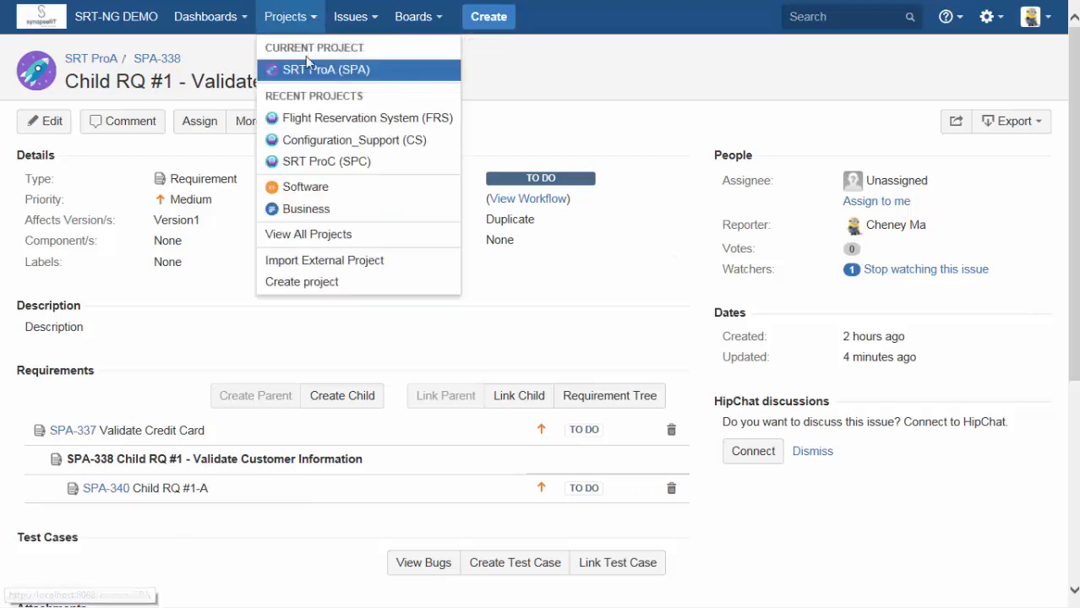
right_click(308, 71)
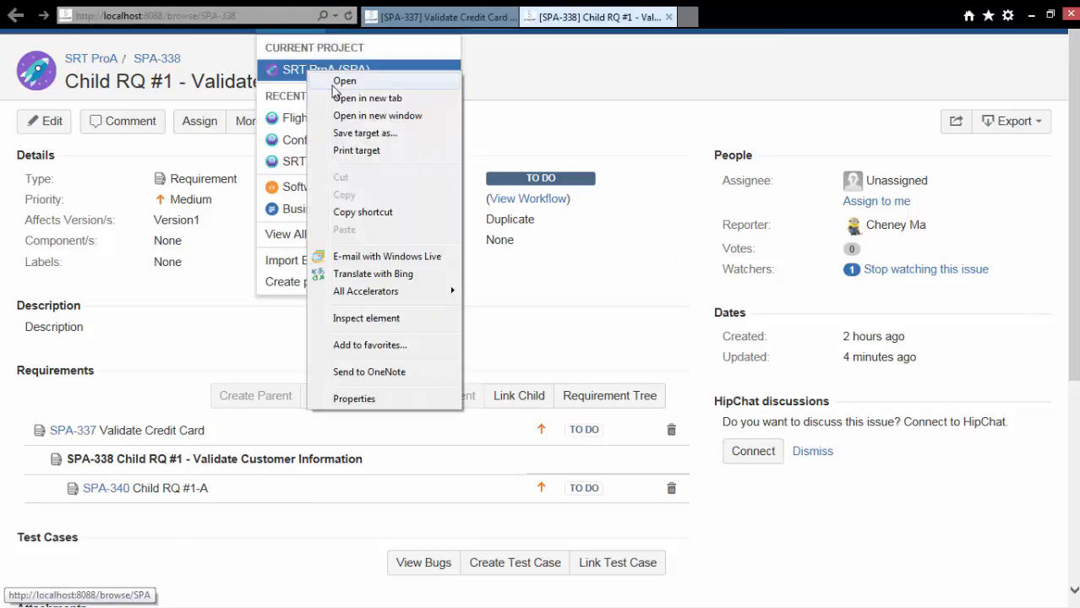
left_click(375, 100)
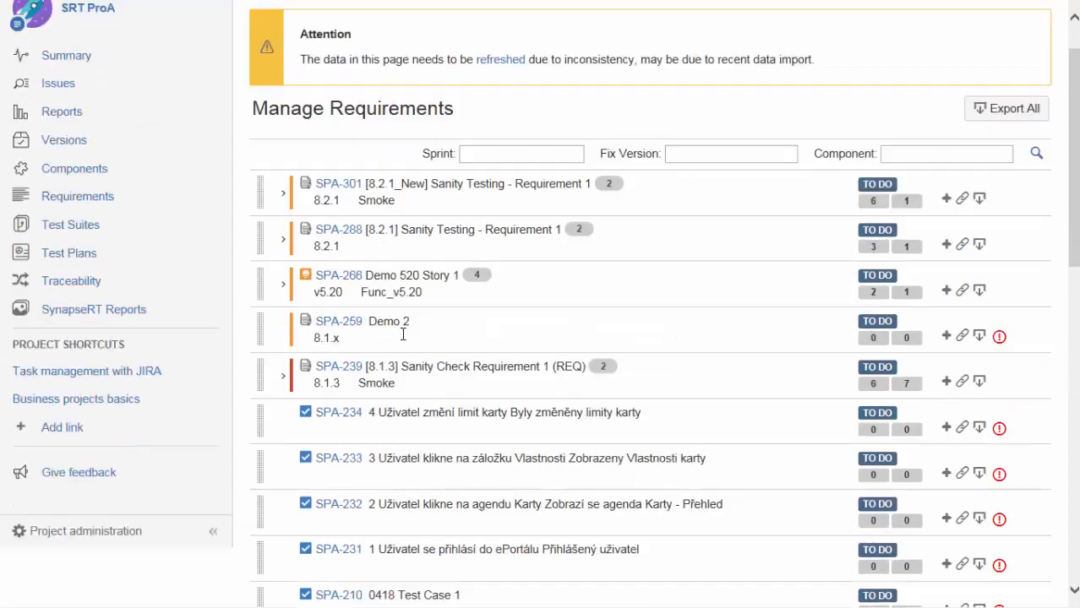
scroll(403, 338, "down", 5)
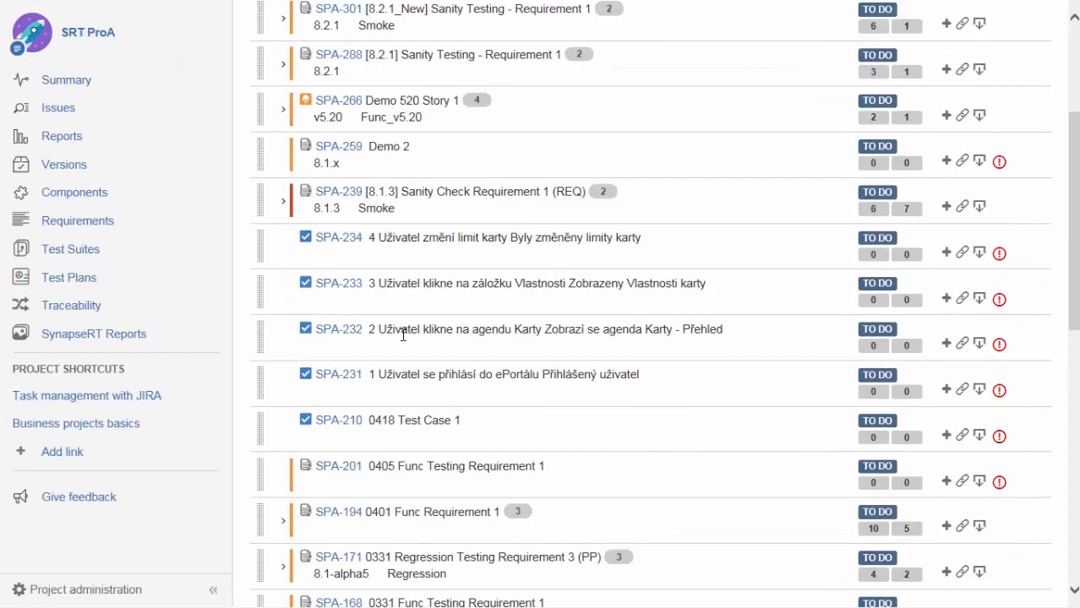
scroll(403, 338, "down", 5)
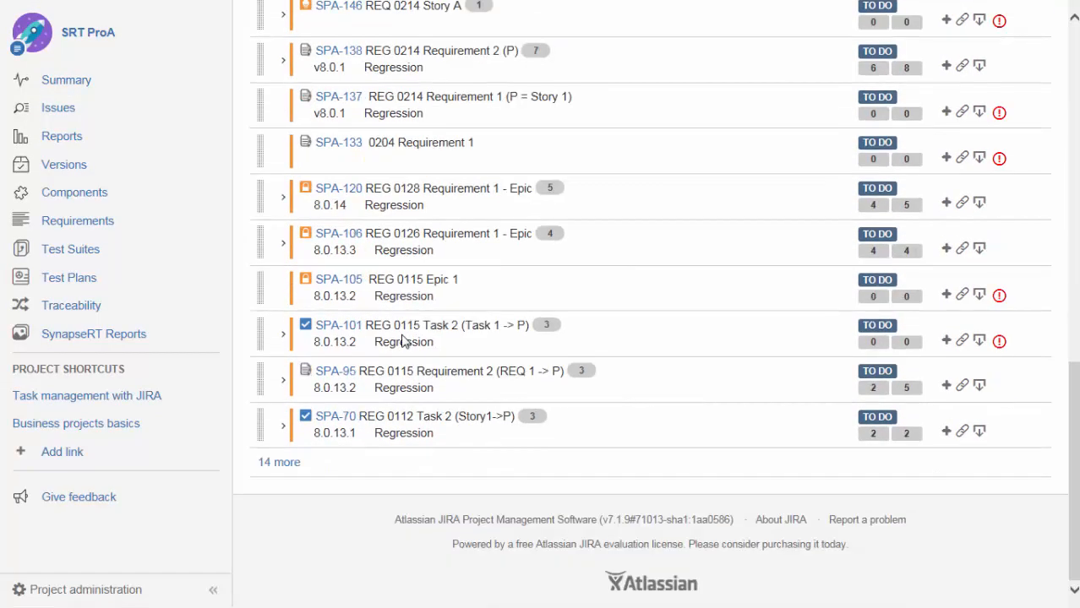
scroll(403, 340, "up", 1)
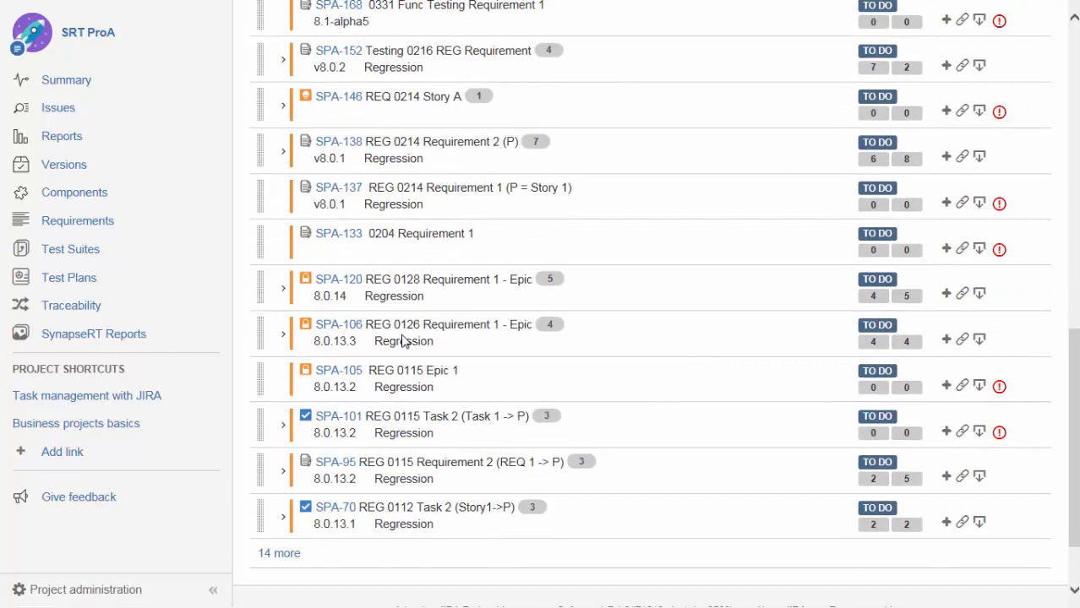
scroll(403, 341, "up", 4)
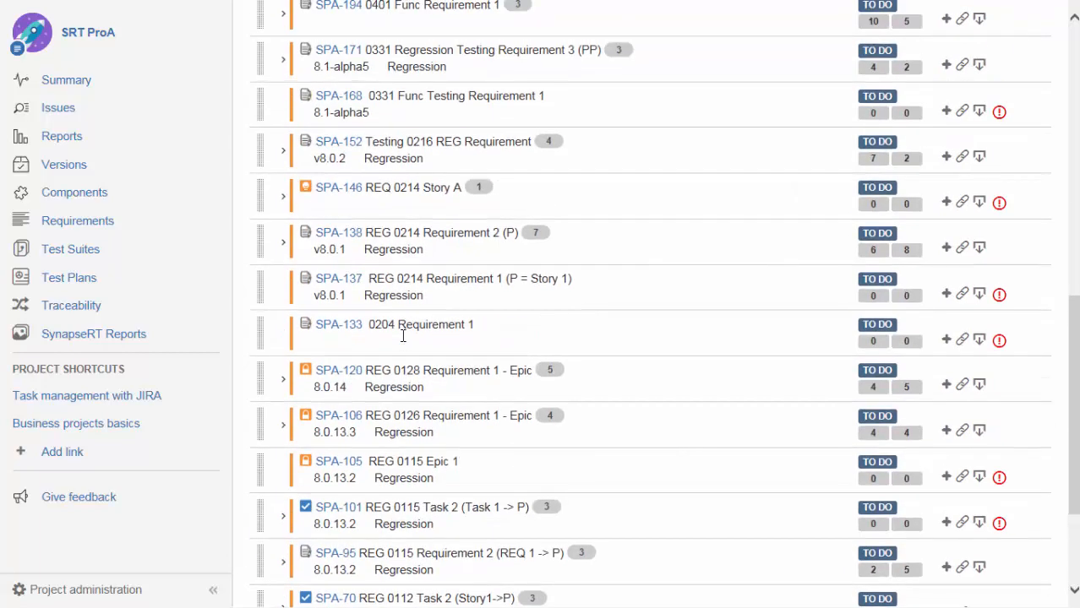
scroll(403, 338, "up", 6)
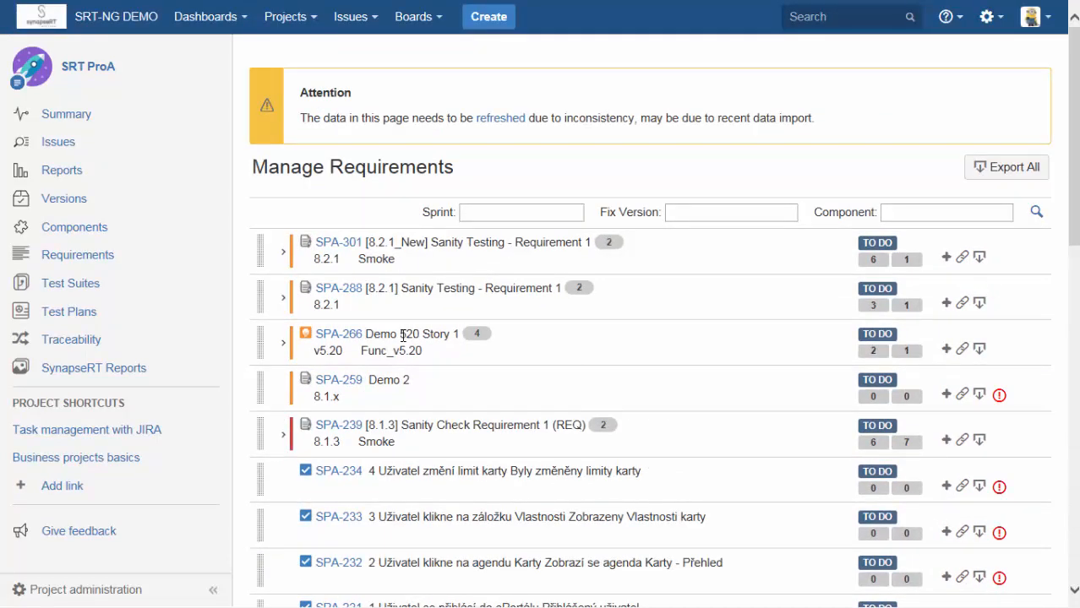
scroll(403, 335, "down", 15)
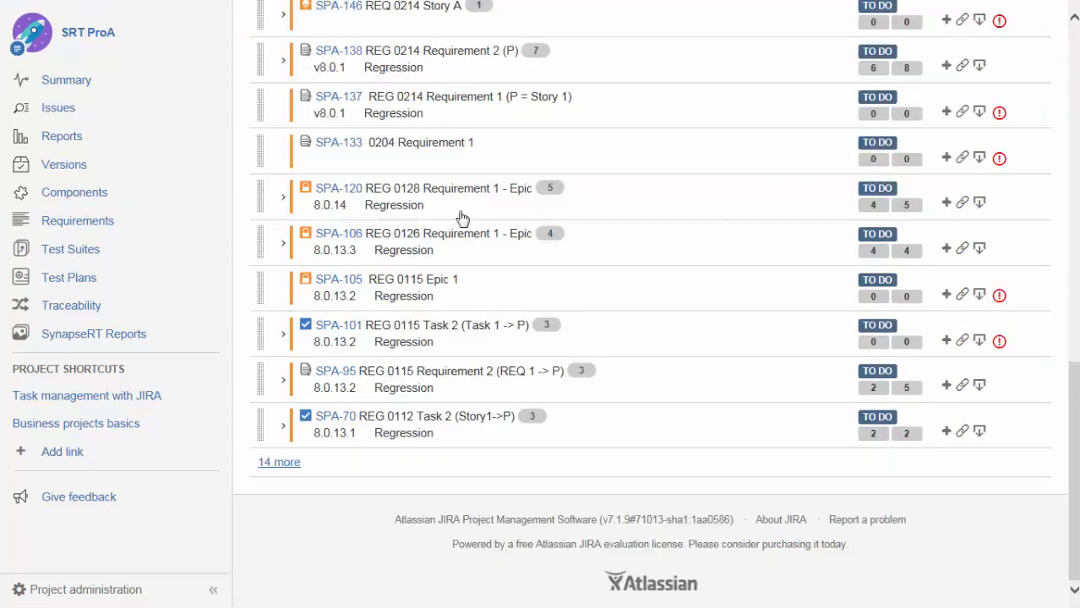
scroll(440, 250, "down", 1)
scroll(440, 253, "down", 6)
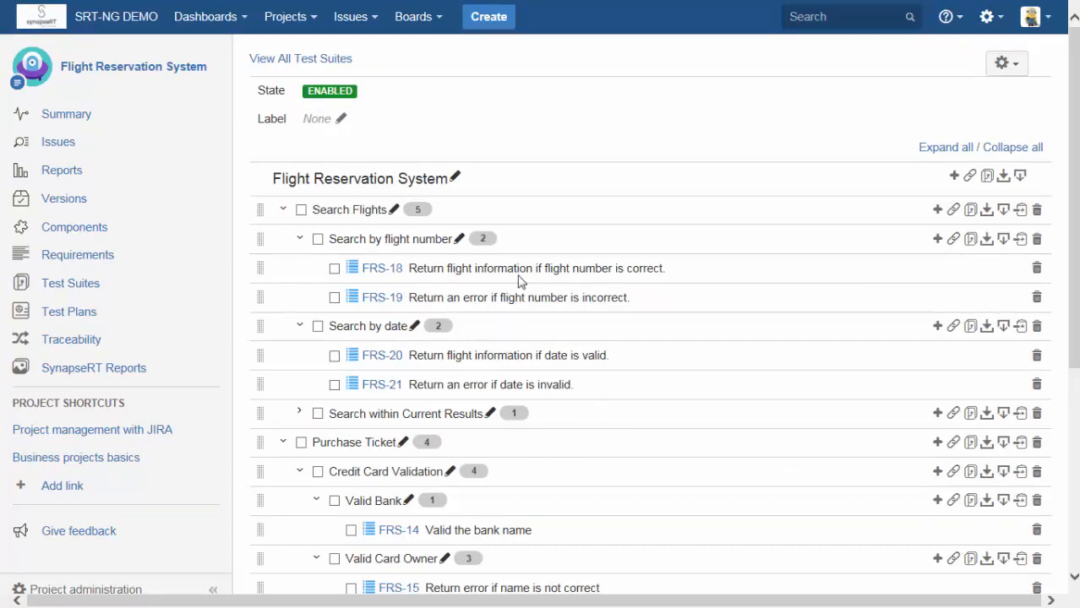
left_click(488, 23)
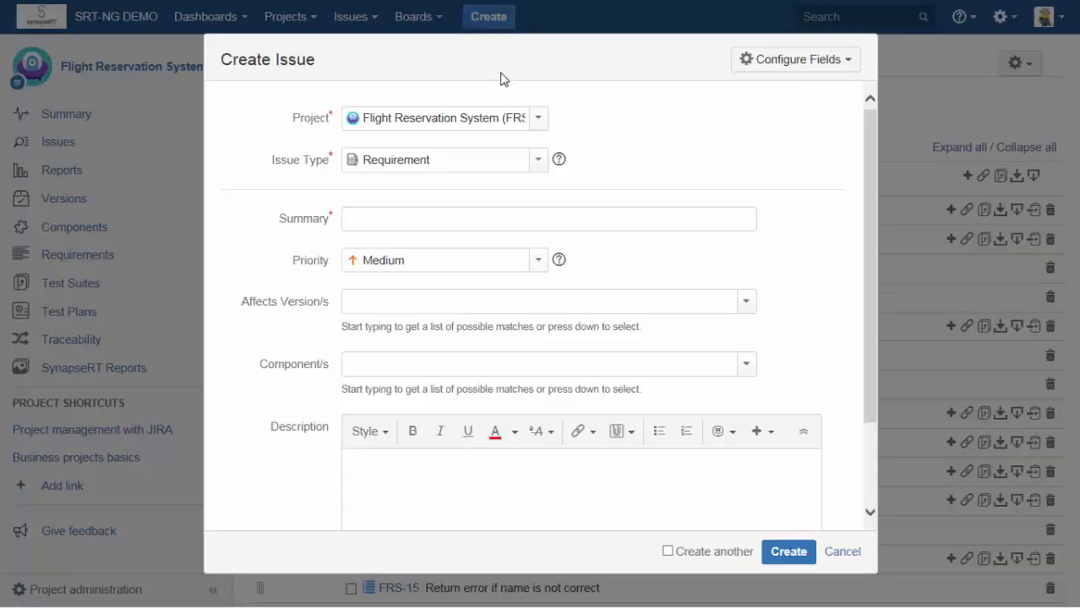
left_click(538, 160)
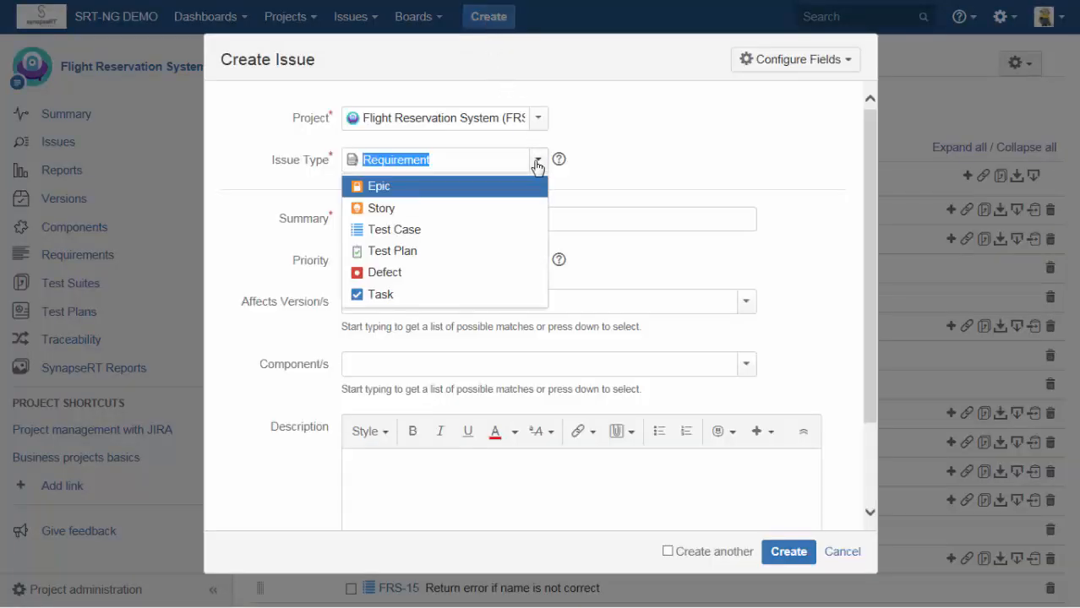
left_click(418, 232)
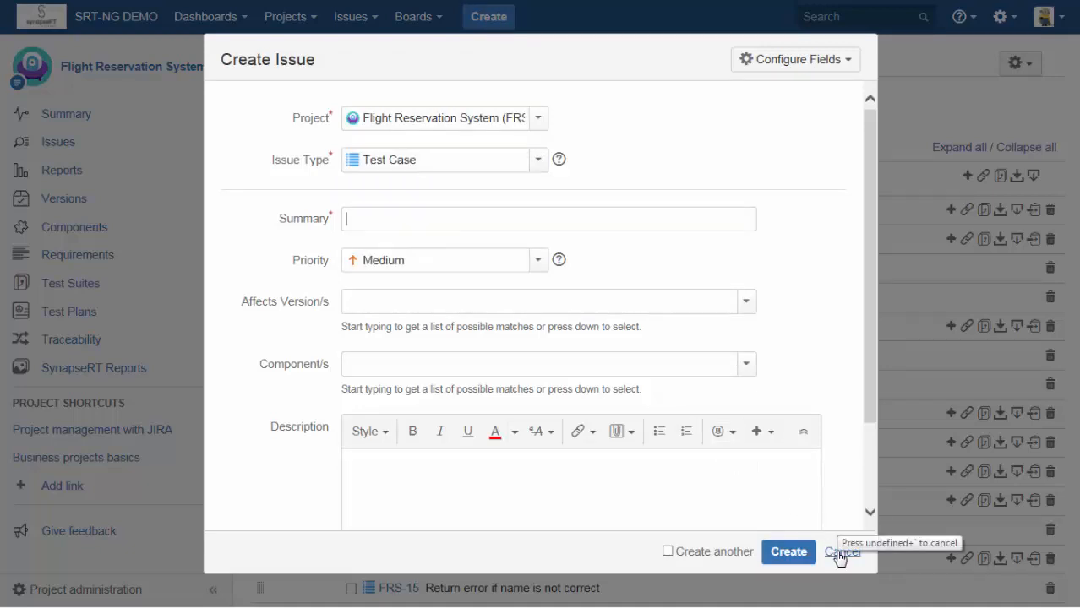
left_click(841, 553)
Select the Credit Card Validation suite under Purchase Ticket in the Flight Reservation System test suites.
scroll(556, 306, "down", 3)
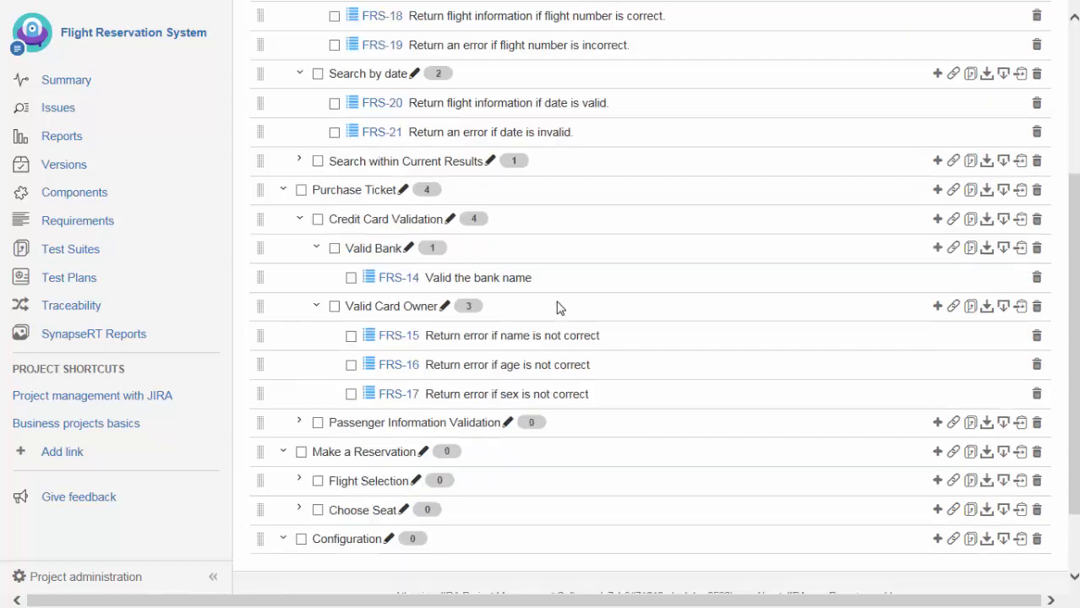
left_click(319, 220)
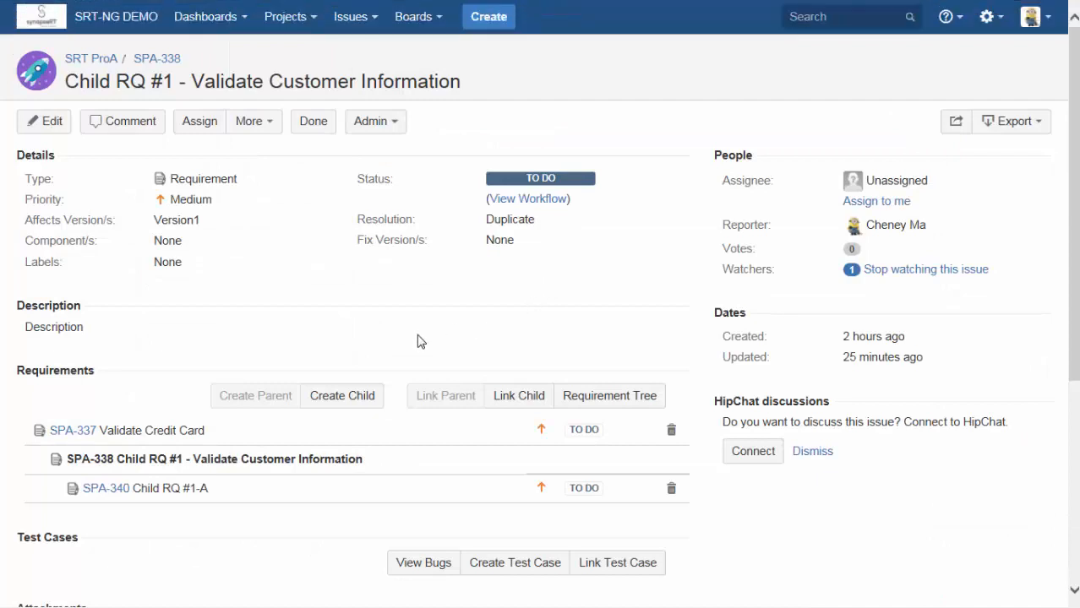
From Child RQ #1, create the Flight Reservation System test case "TC for RQ #1" with affects version Version 1.0, component Purchase Ticket and description "TC Desription".
scroll(418, 340, "down", 2)
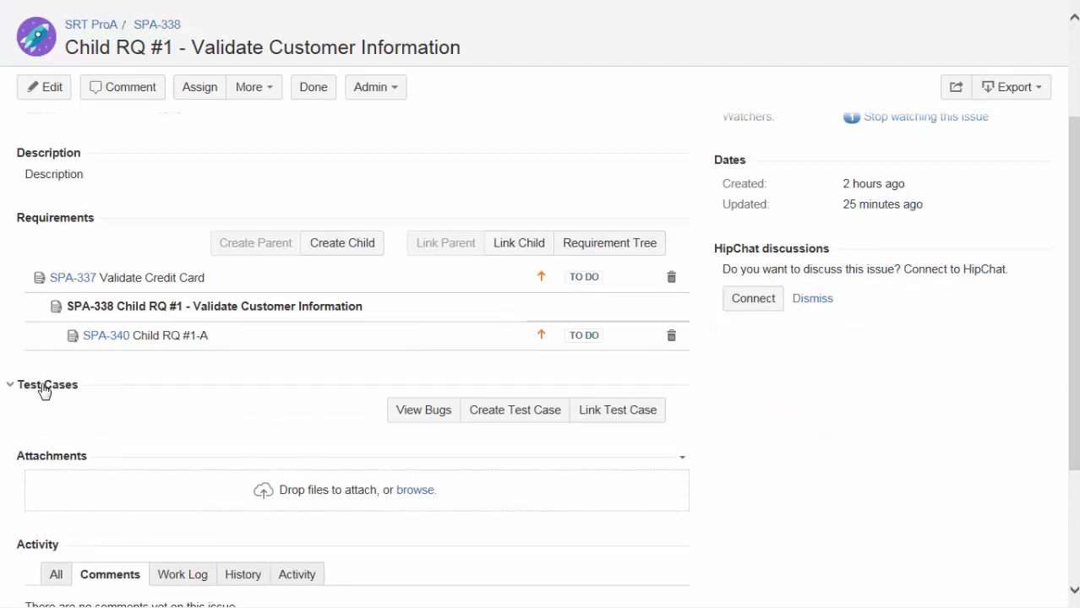
left_click(516, 411)
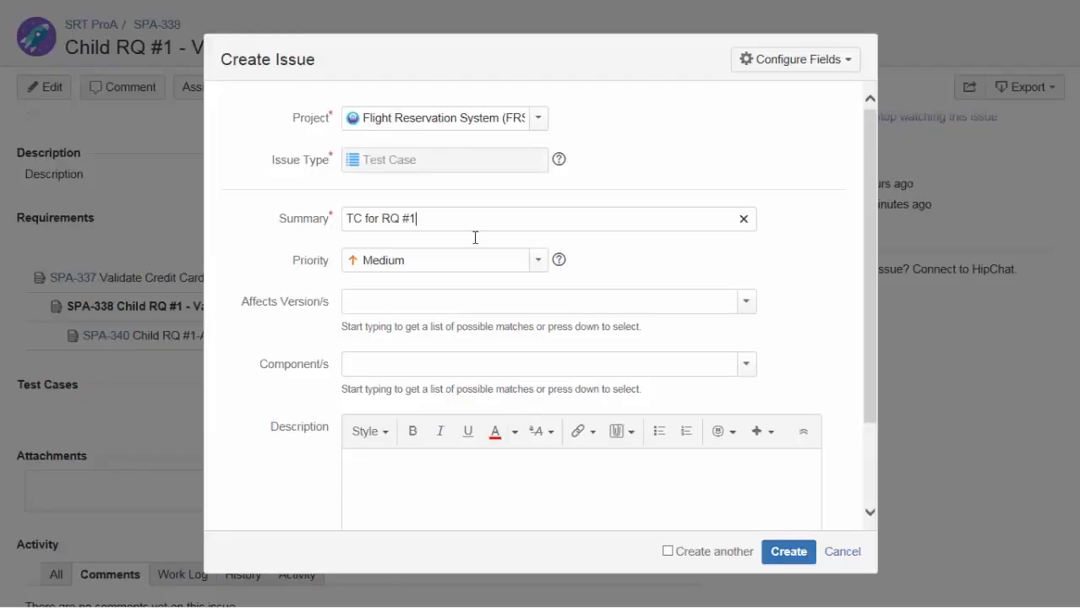
left_click(745, 302)
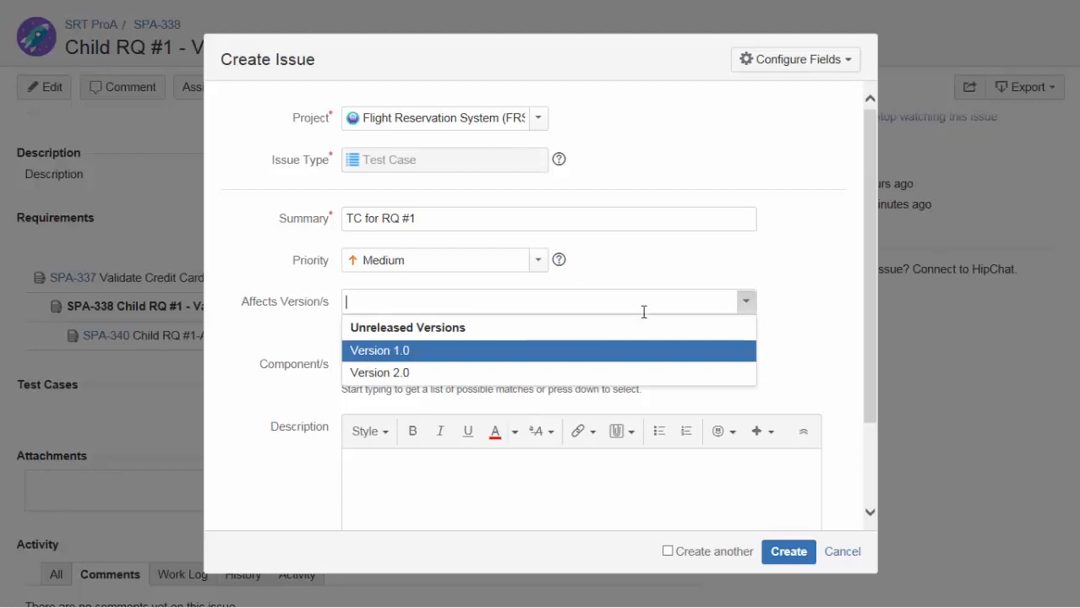
left_click(382, 352)
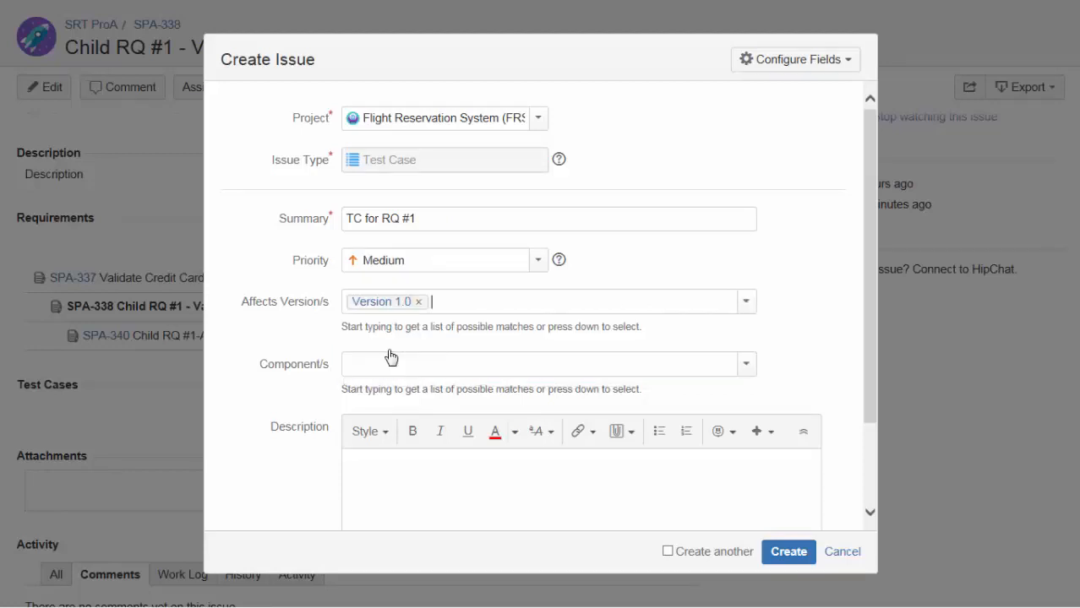
left_click(746, 364)
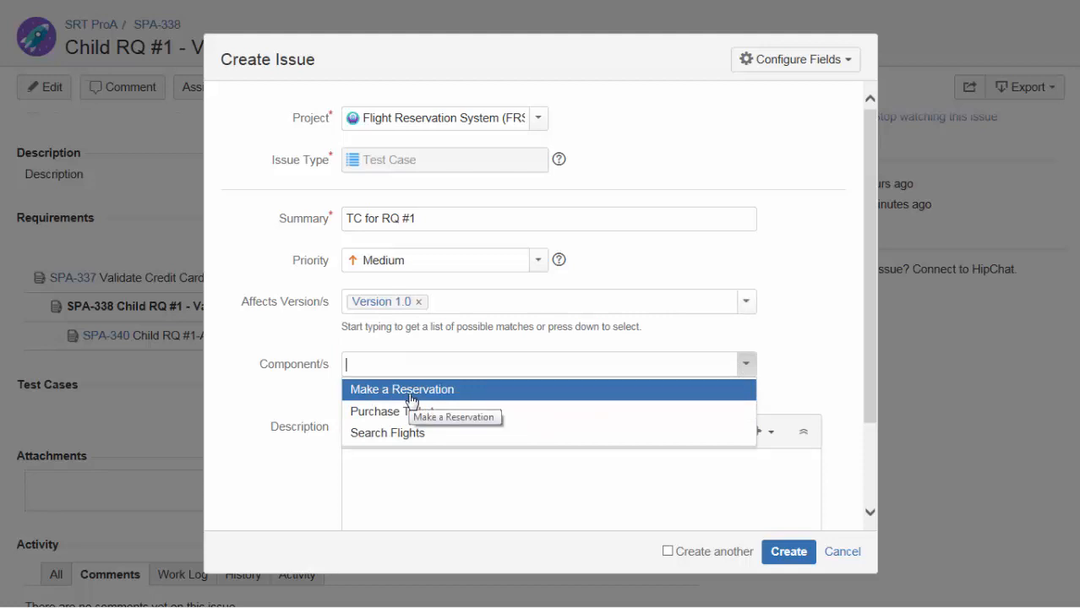
left_click(411, 412)
left_click(413, 461)
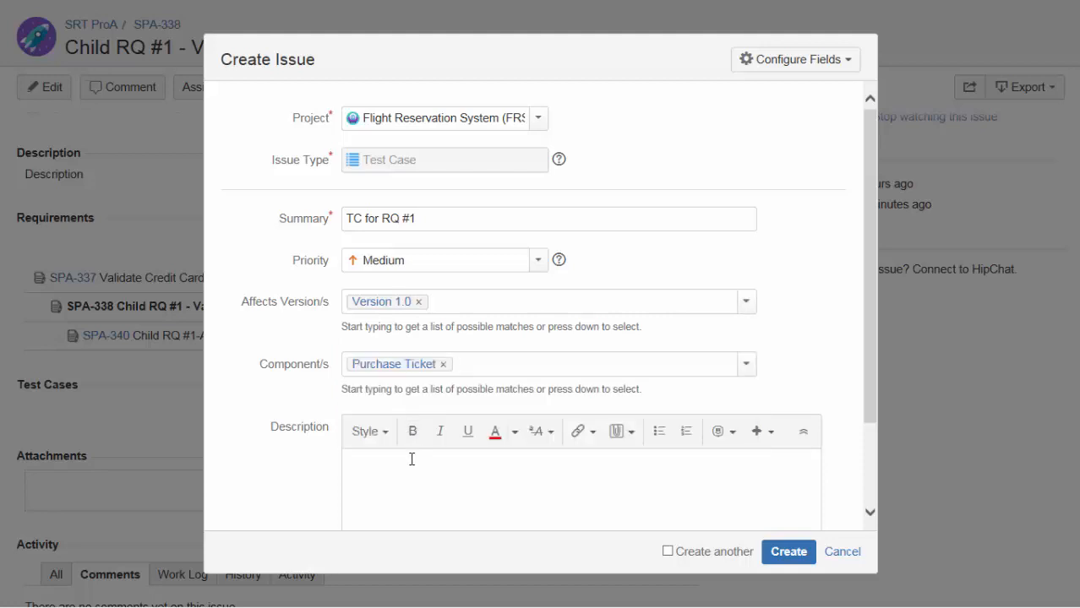
type("TC Desription")
left_click(786, 555)
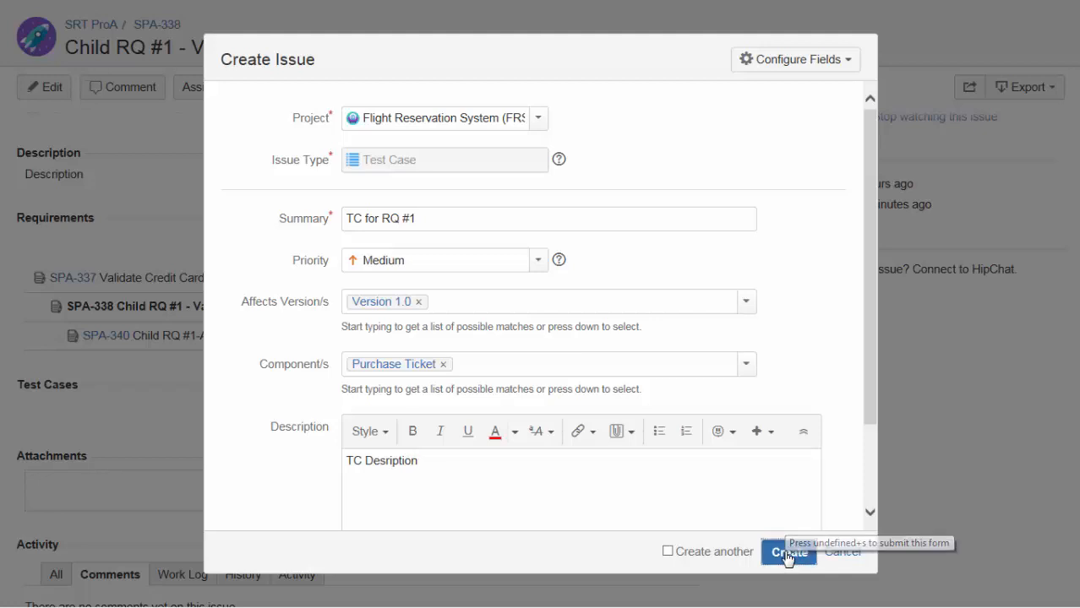